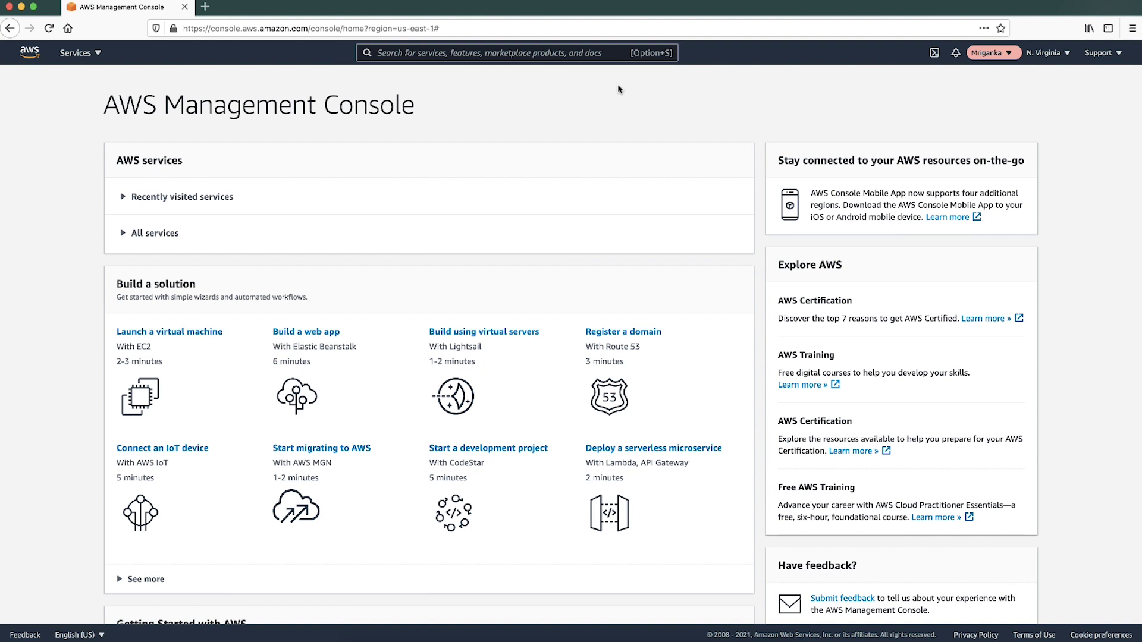
- Find AWS Organizations via the console search and open its accounts list
{"action": "left_click", "coordinate": [587, 54]}
{"action": "type", "text": "organiz"}
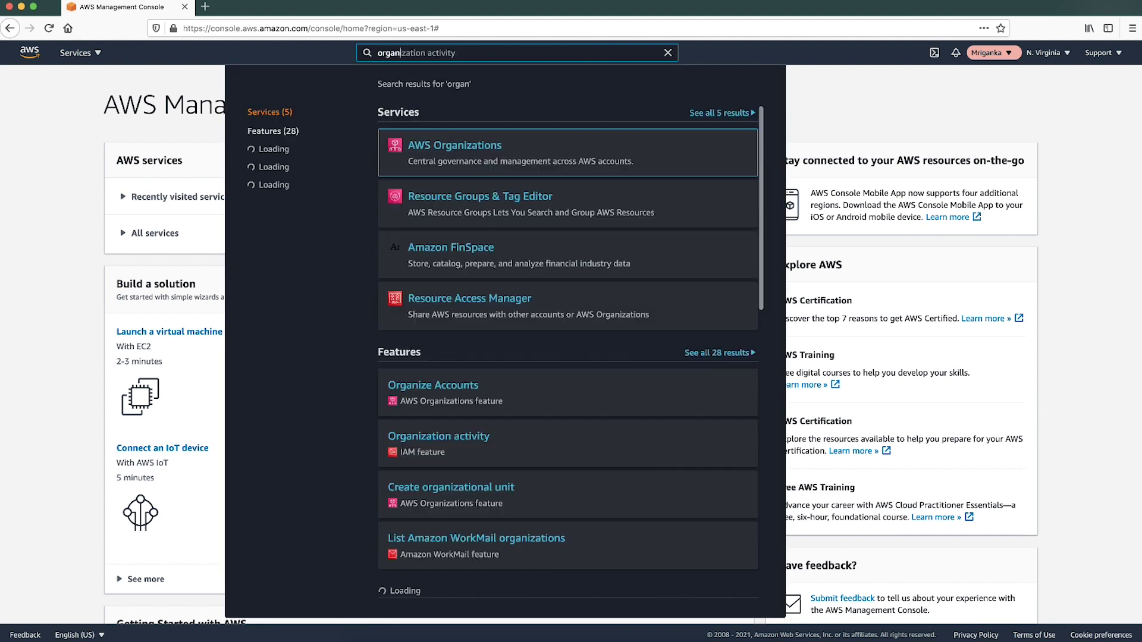
{"action": "left_click", "coordinate": [495, 148]}
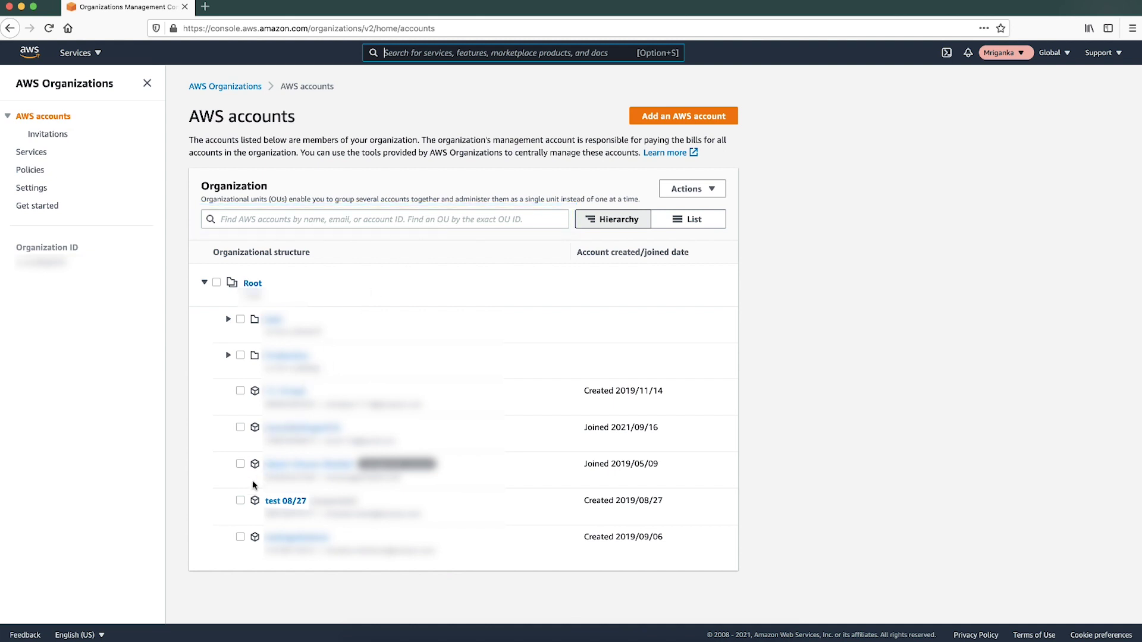
- Select the test 08/27 account and choose Remove from organization under Actions
{"action": "left_click", "coordinate": [239, 501]}
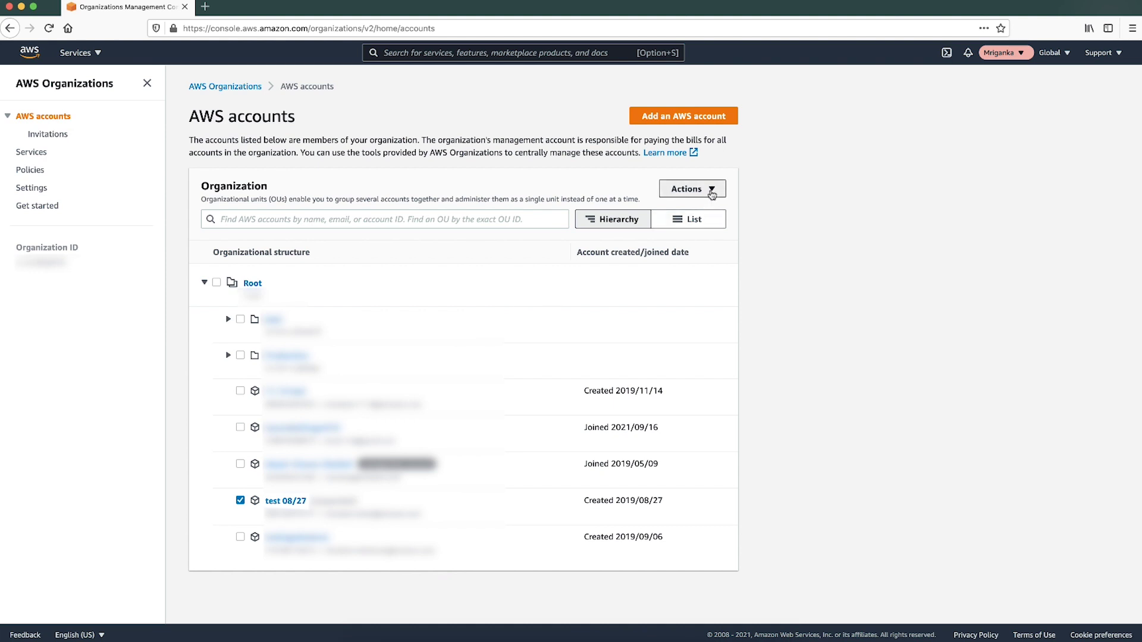
{"action": "left_click", "coordinate": [711, 191]}
{"action": "left_click", "coordinate": [710, 320]}
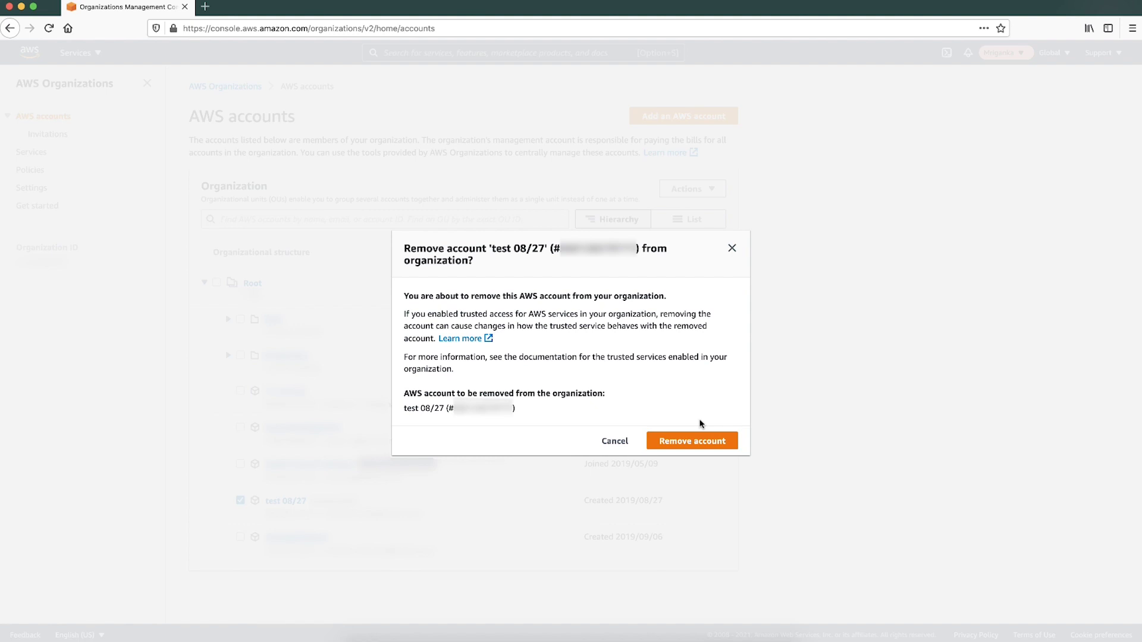
- Confirm Remove account for test 08/27 in the confirmation dialog
{"action": "left_click", "coordinate": [692, 440]}
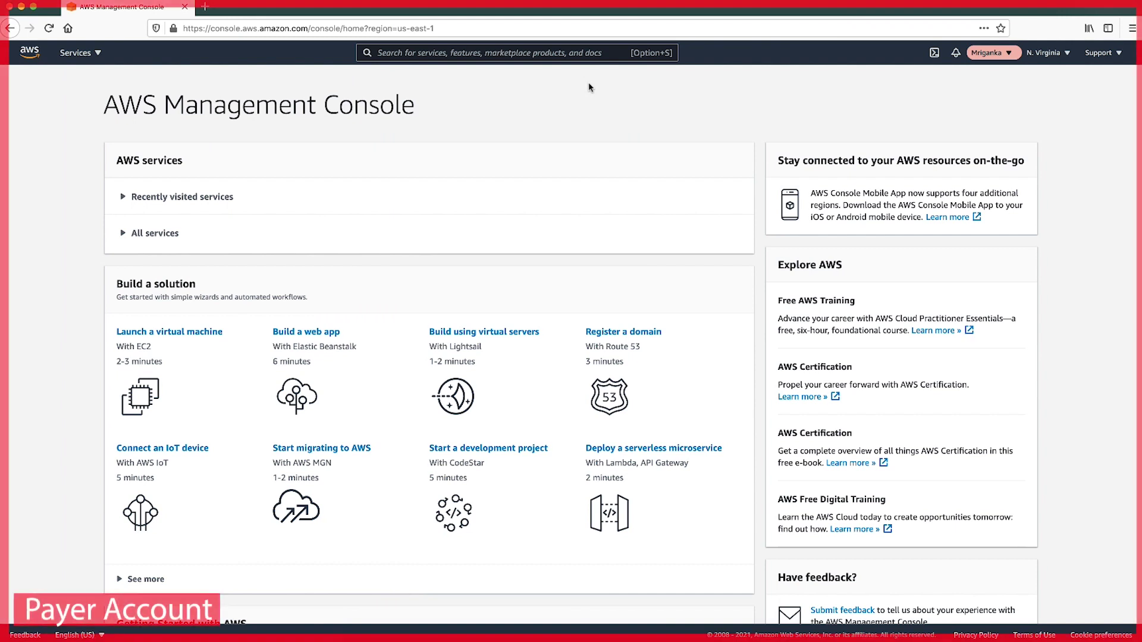
- Search 'orgs' and open the AWS Organizations service again
{"action": "key", "text": "alt+s"}
{"action": "type", "text": "orgs"}
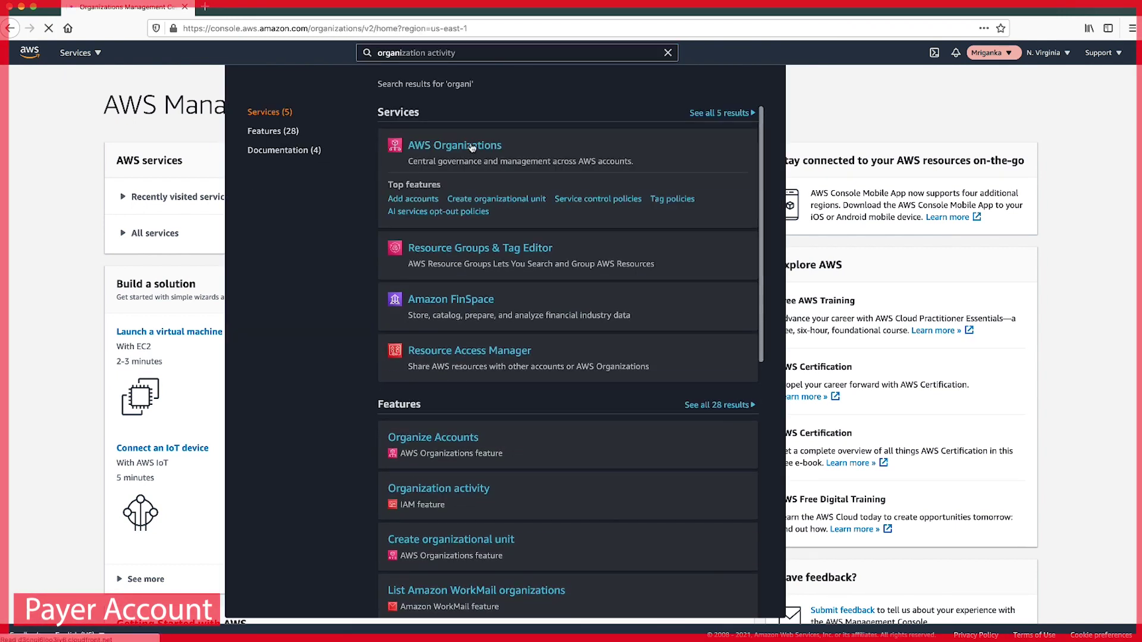
{"action": "left_click", "coordinate": [470, 146]}
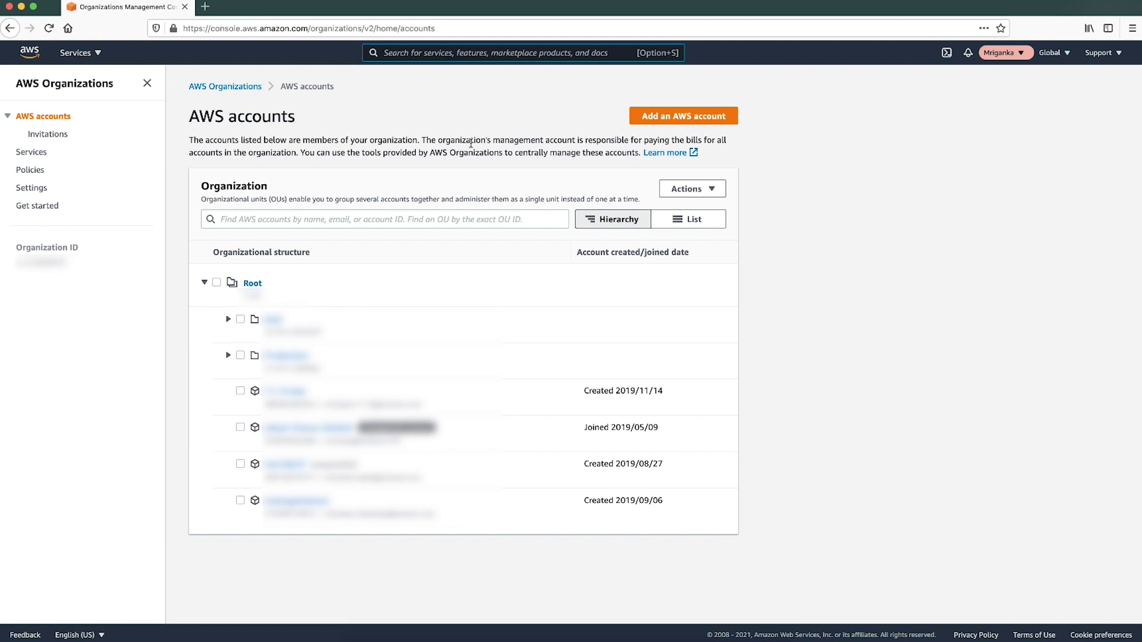
- Invite an existing AWS account by email and send the invitation to join the organization
{"action": "left_click", "coordinate": [654, 116]}
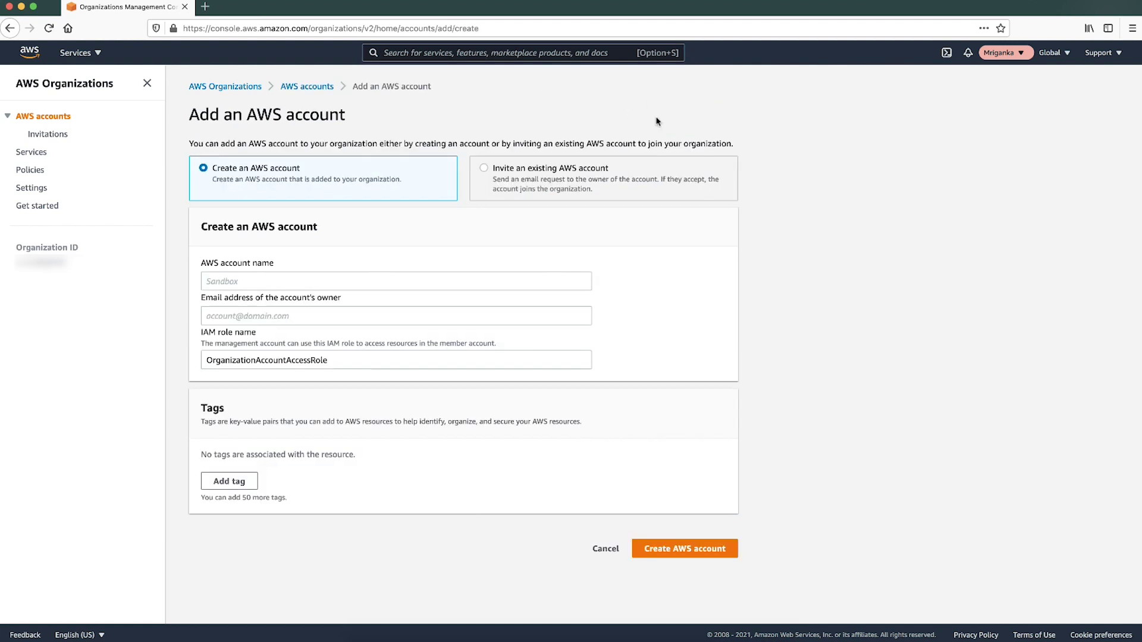
{"action": "left_click", "coordinate": [485, 168]}
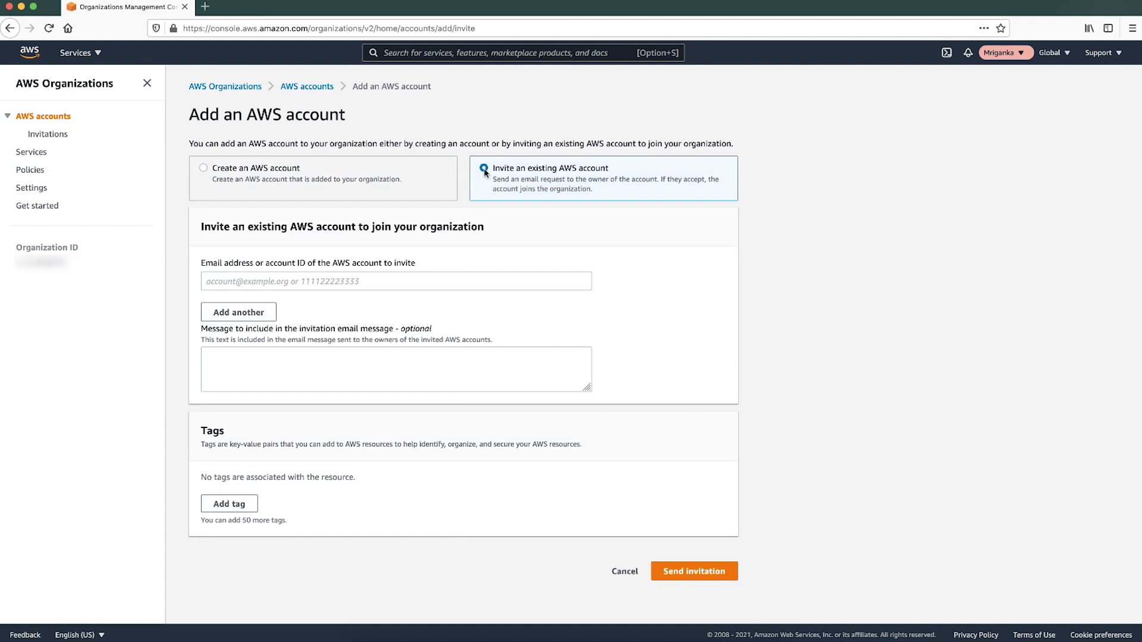
{"action": "left_click", "coordinate": [368, 277]}
{"action": "type", "text": "admin@example.com"}
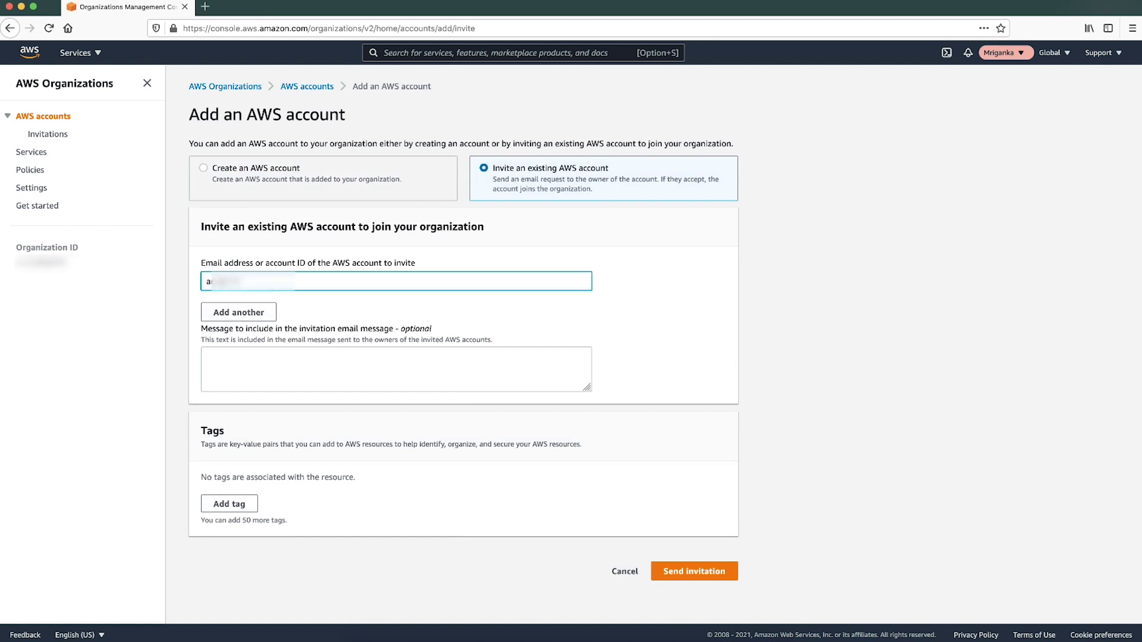
{"action": "type", "text": "@example."}
{"action": "type", "text": "com"}
{"action": "left_click", "coordinate": [689, 571]}
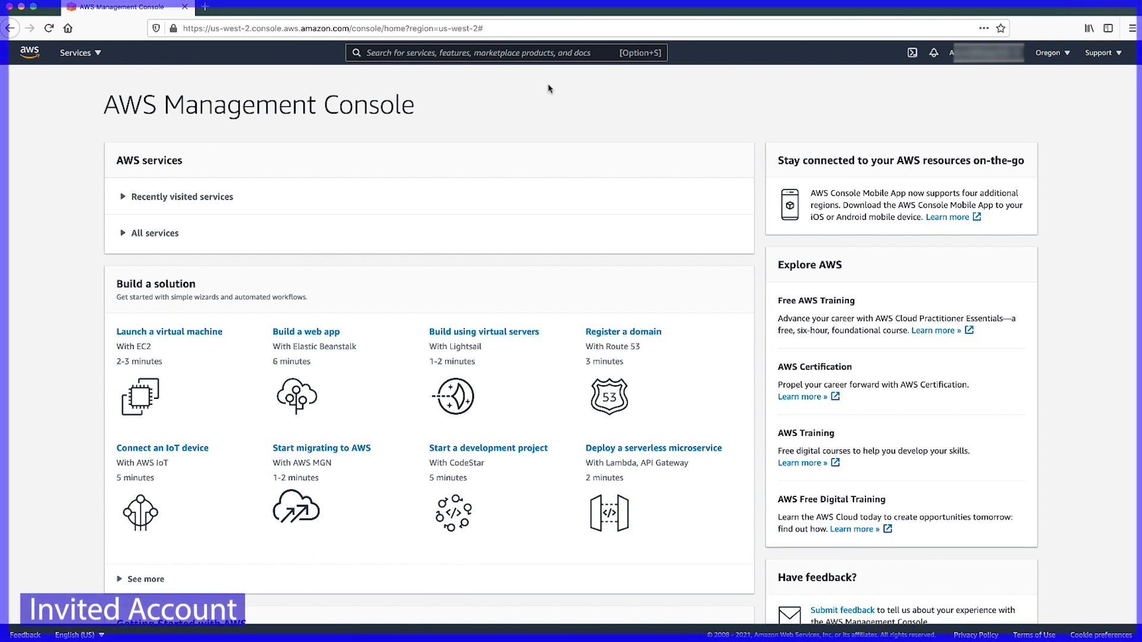
- From the invited account, view the pending Organizations invitation and accept it
{"action": "left_click", "coordinate": [526, 53]}
{"action": "type", "text": "org"}
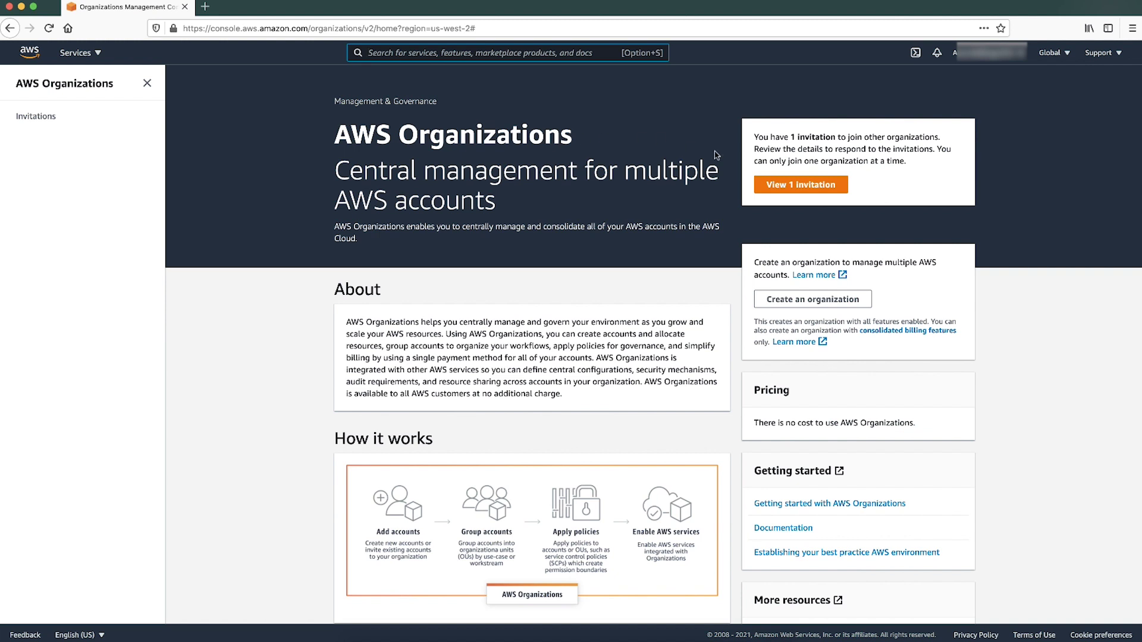
{"action": "left_click", "coordinate": [782, 183]}
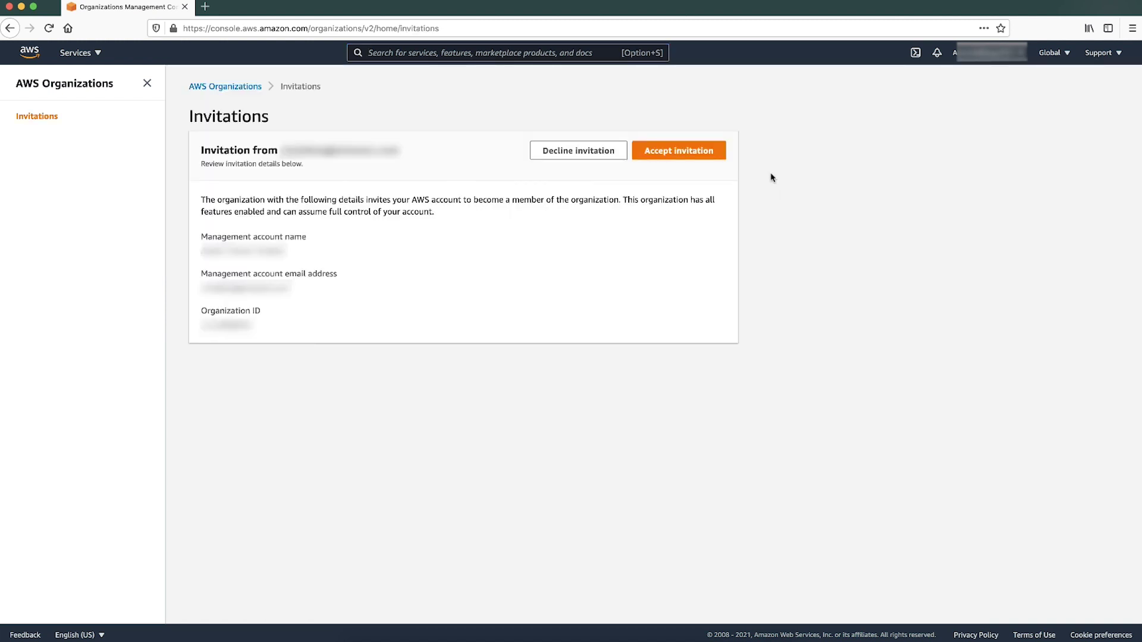
{"action": "left_click", "coordinate": [677, 153]}
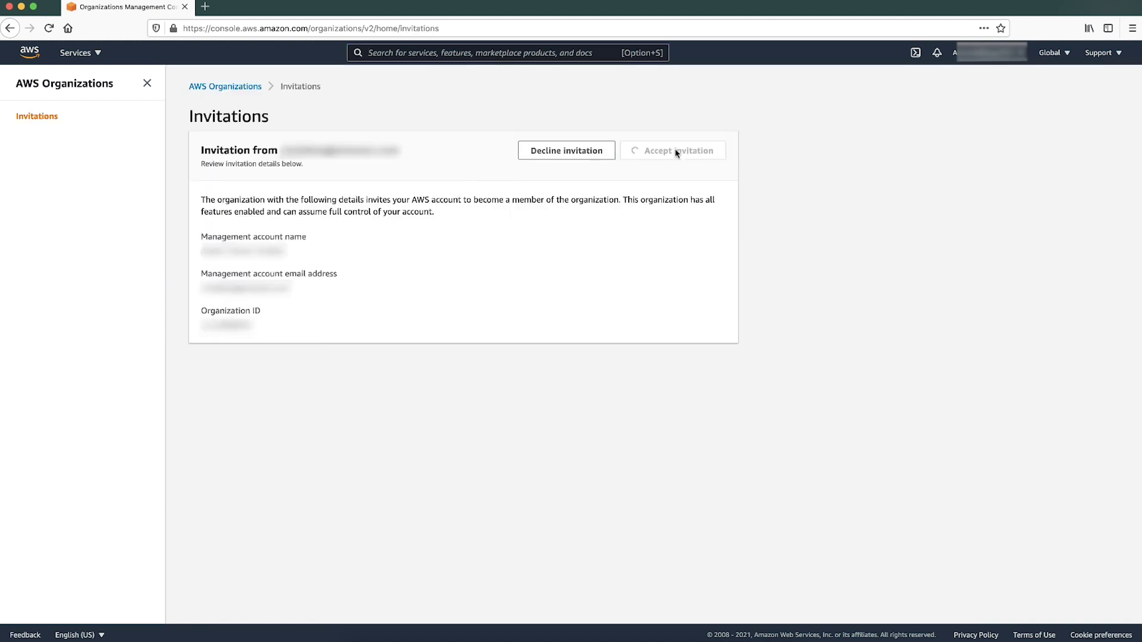